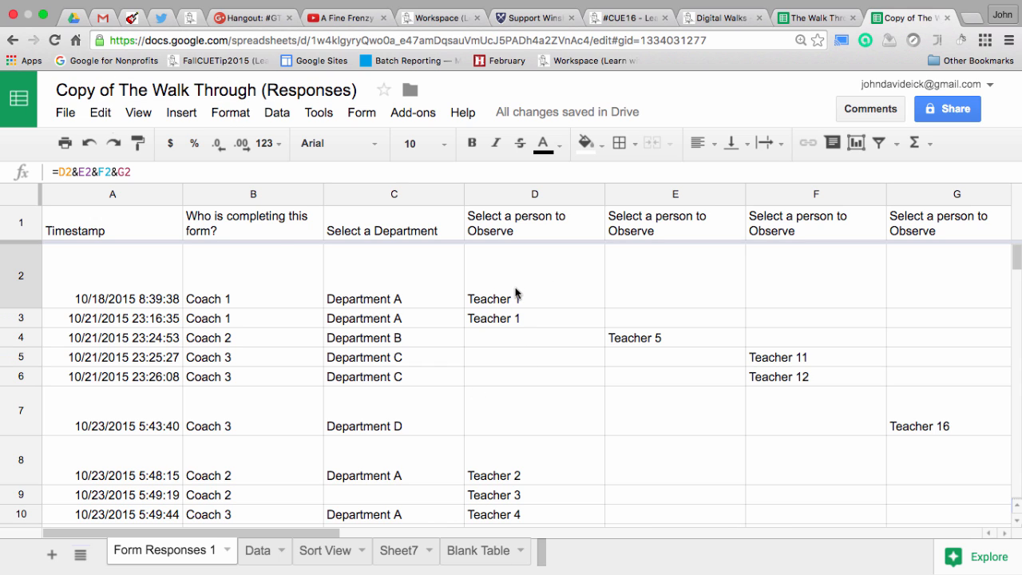
Paste the copied list of teacher names and e-mail addresses into a new sheet and widen column B to fit the addresses
scroll(531, 298, "right", 15)
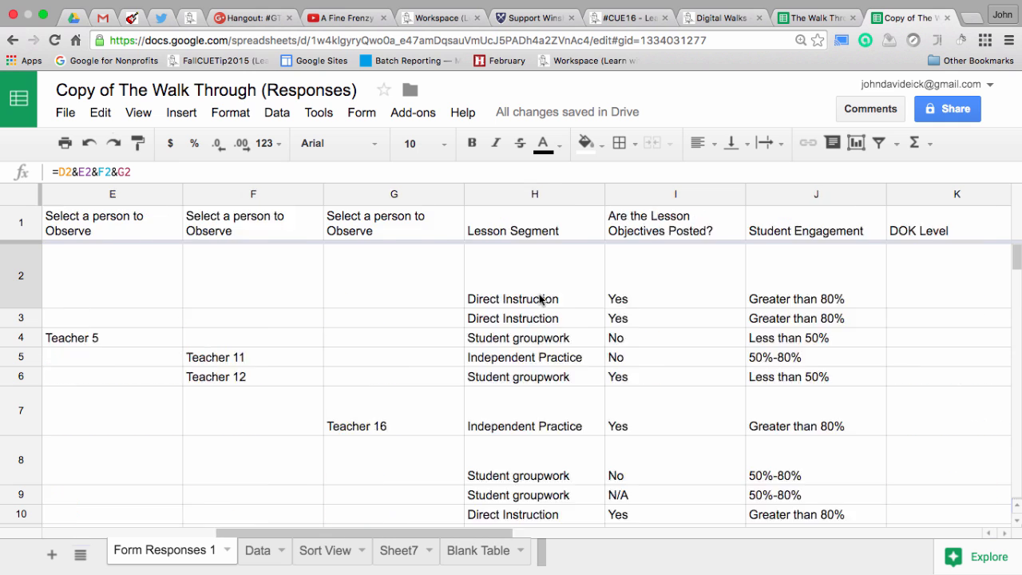
scroll(539, 299, "right", 3)
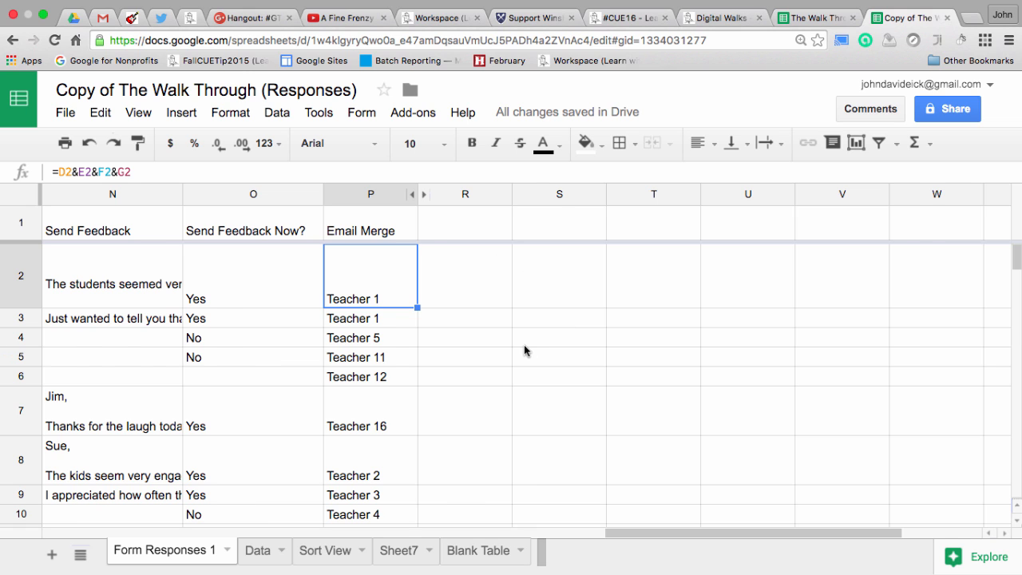
scroll(524, 344, "left", 15)
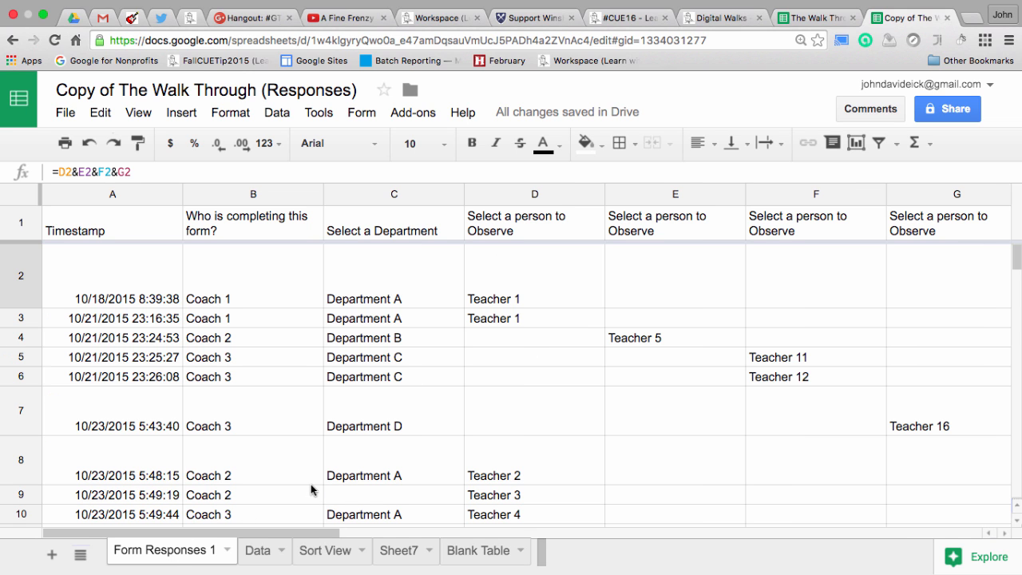
left_click(52, 554)
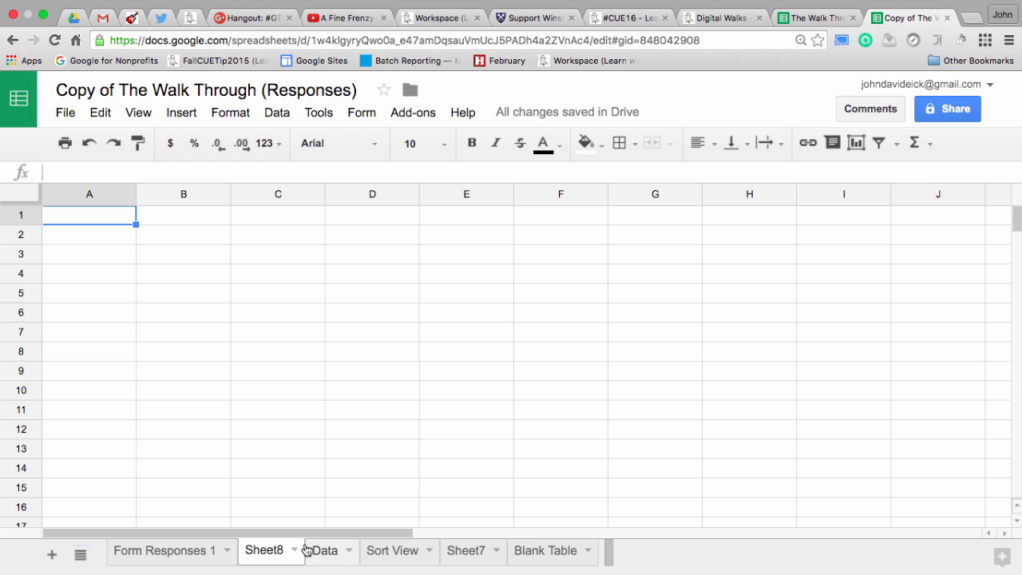
key("ctrl+v")
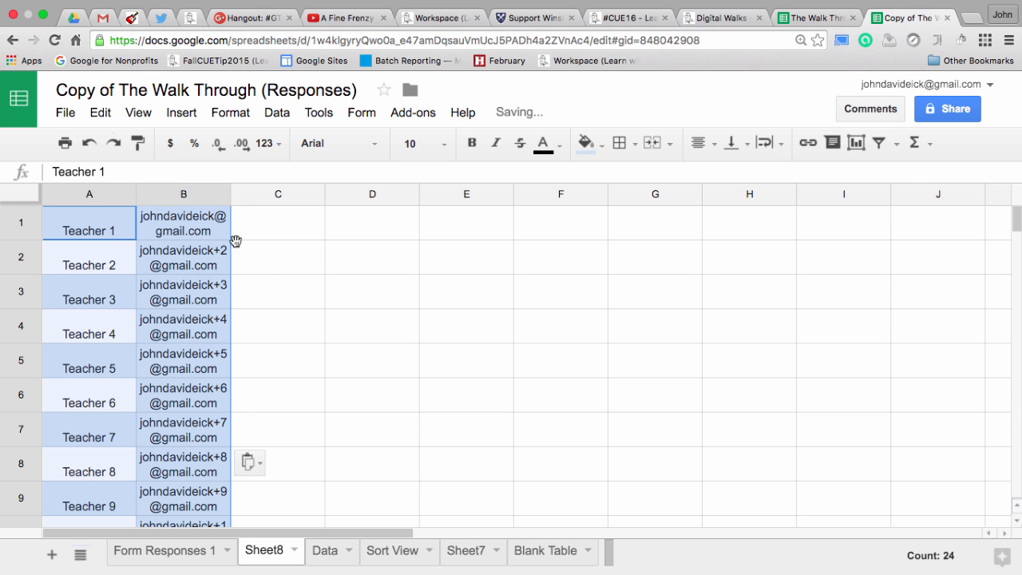
left_click_drag(230, 190, 303, 190)
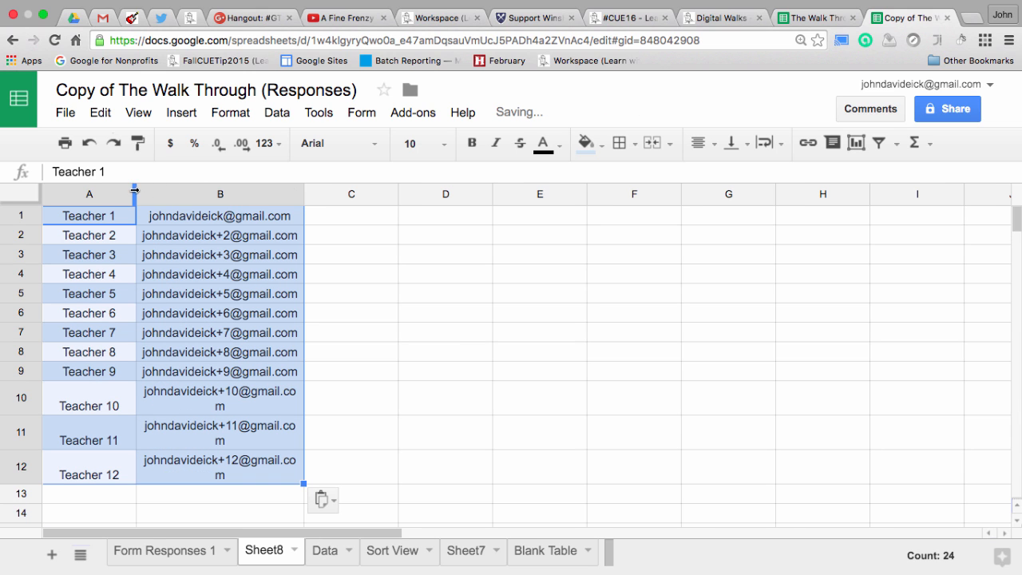
left_click(180, 224)
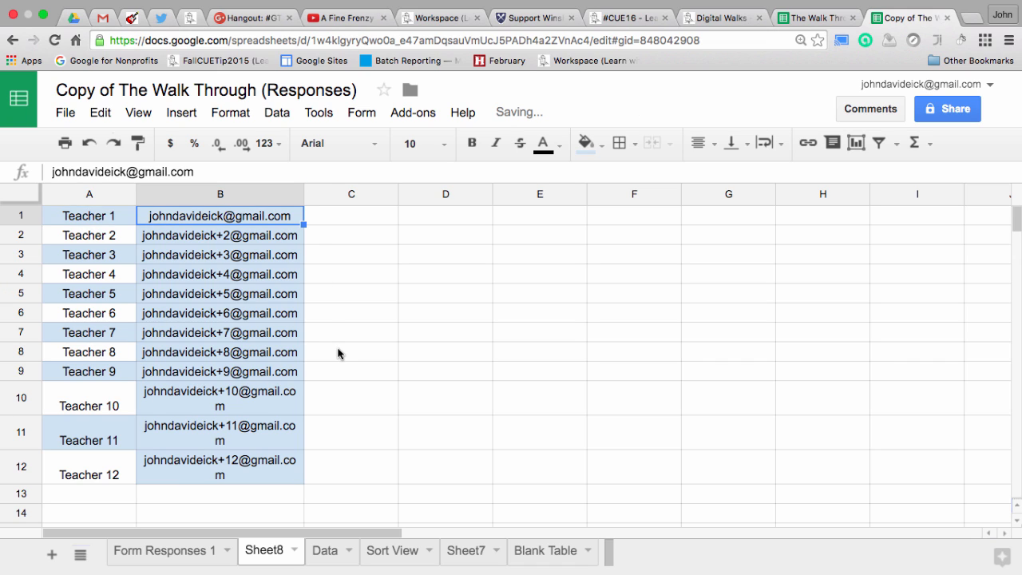
Begin a VLOOKUP formula in cell R2 of Form Responses 1 with P2 as the search key
left_click(175, 551)
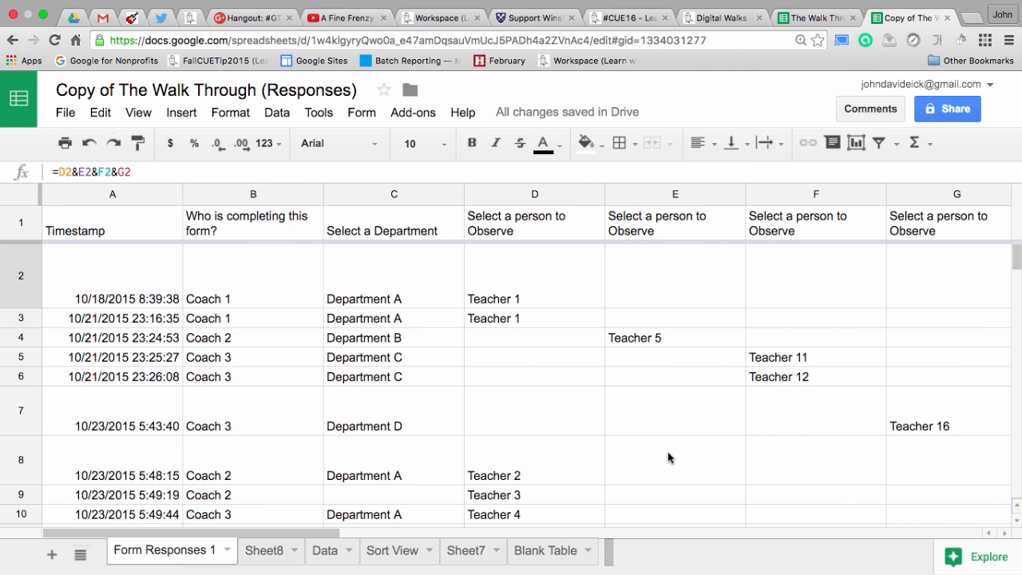
scroll(669, 458, "right", 10)
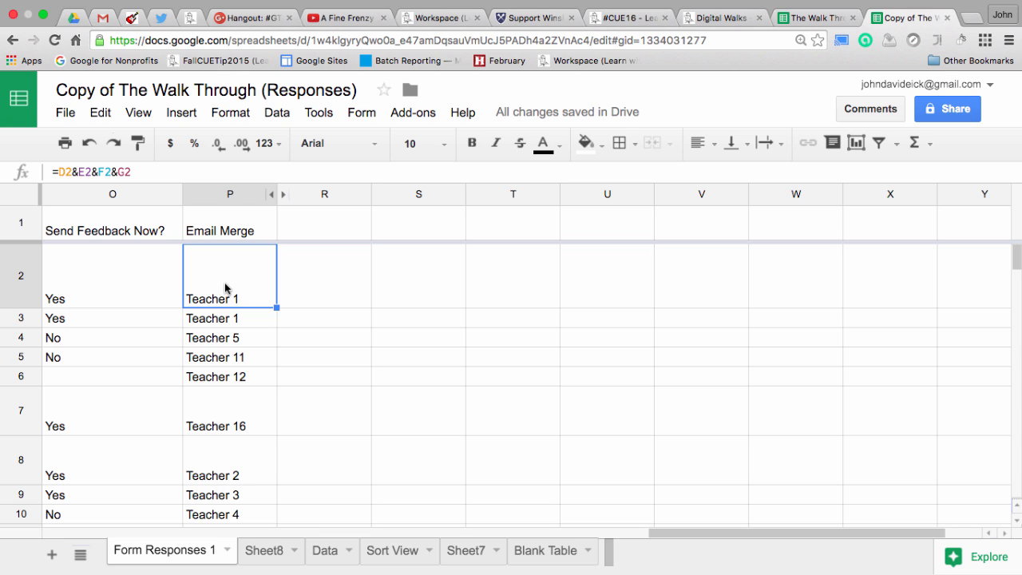
left_click(323, 304)
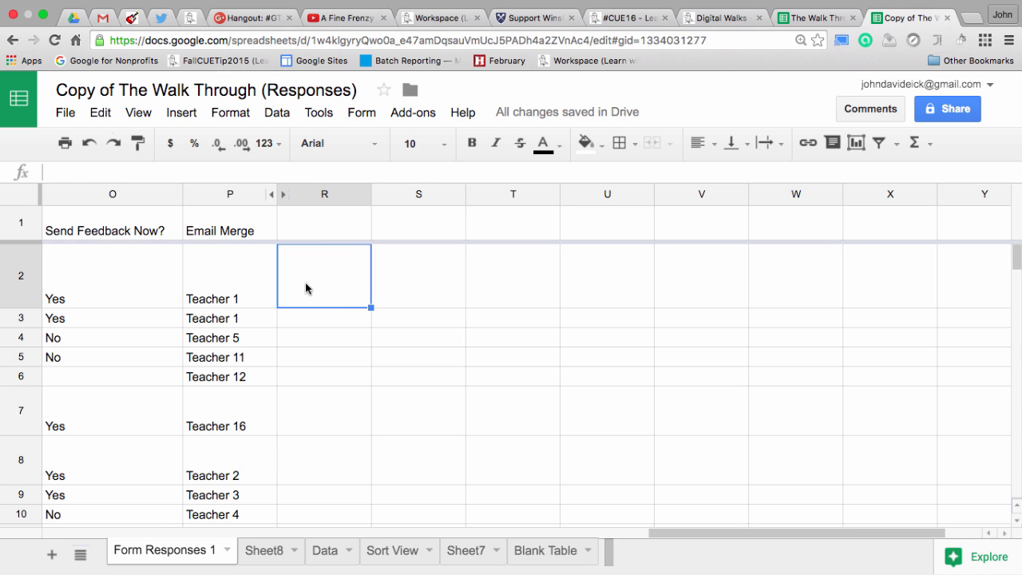
type("=vl")
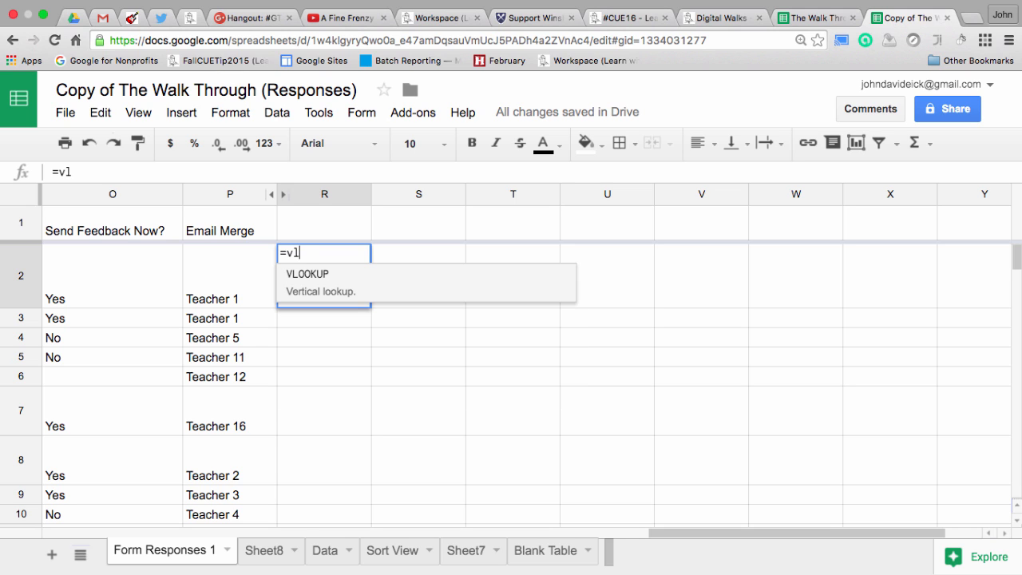
key("Tab")
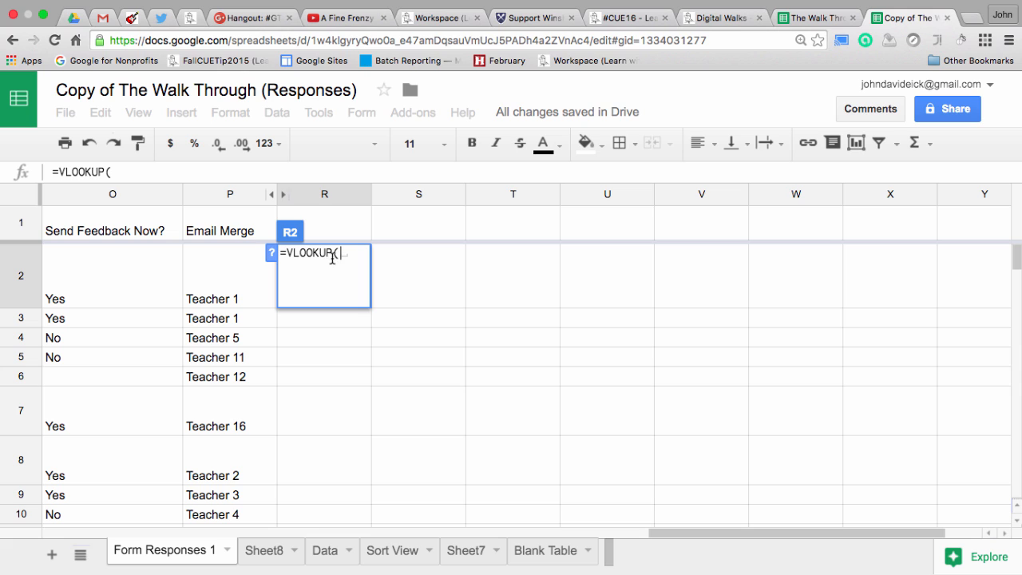
left_click(234, 292)
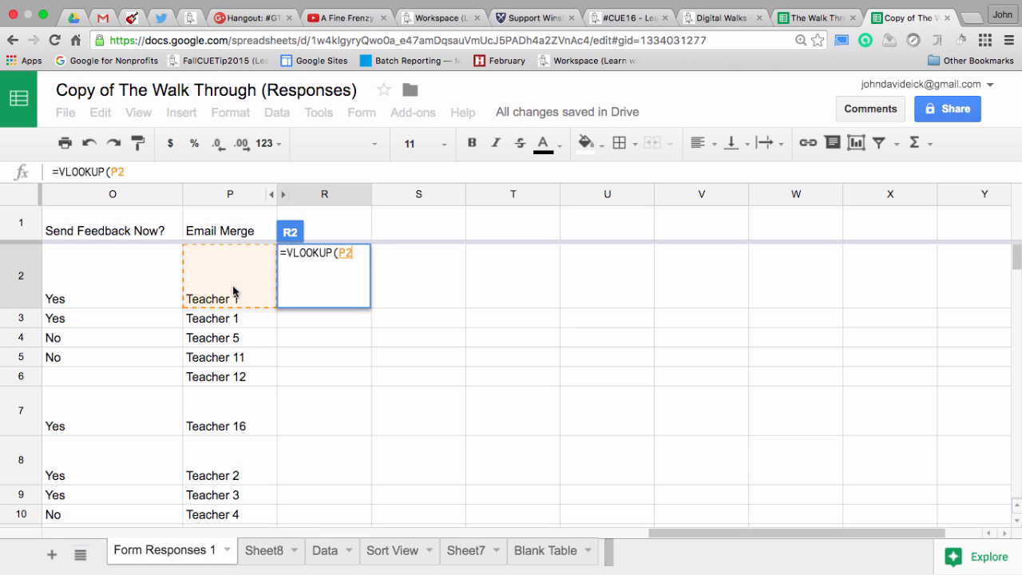
type(",")
Complete the VLOOKUP with range Sheet8!A1:B12, column index 2 and false, and widen column R to fit the address
left_click(271, 556)
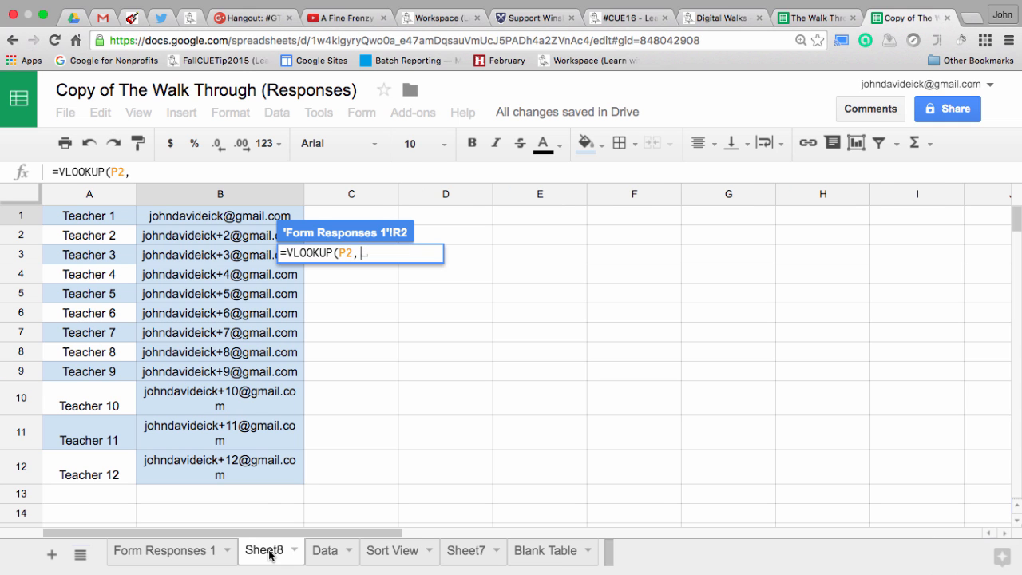
left_click(67, 214)
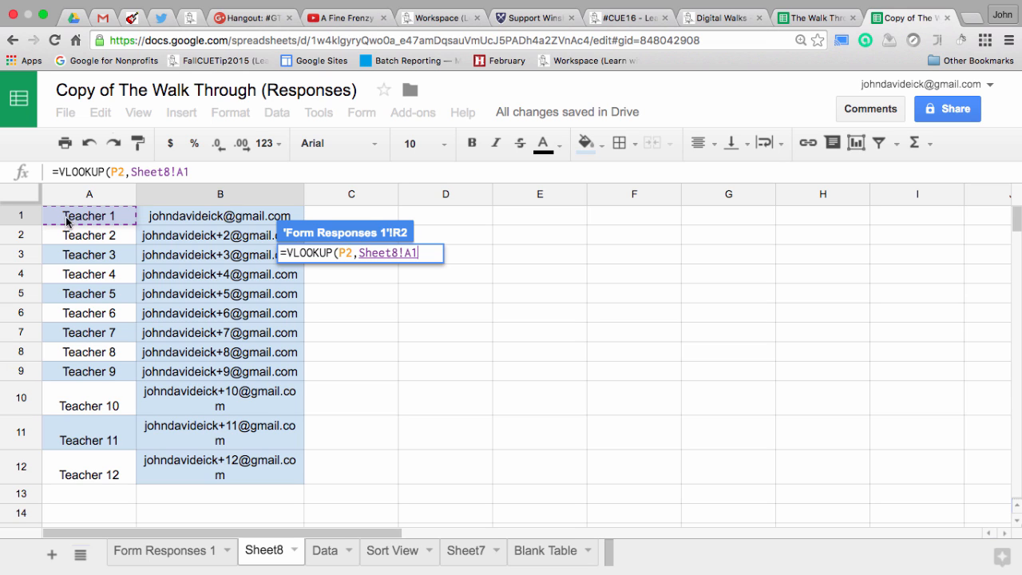
left_click_drag(67, 221, 249, 477)
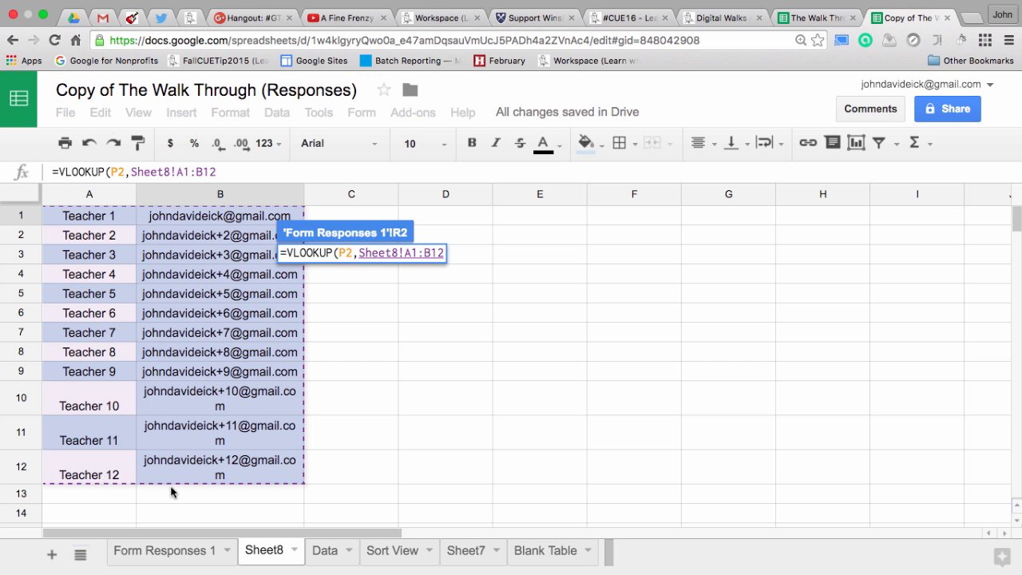
type(",")
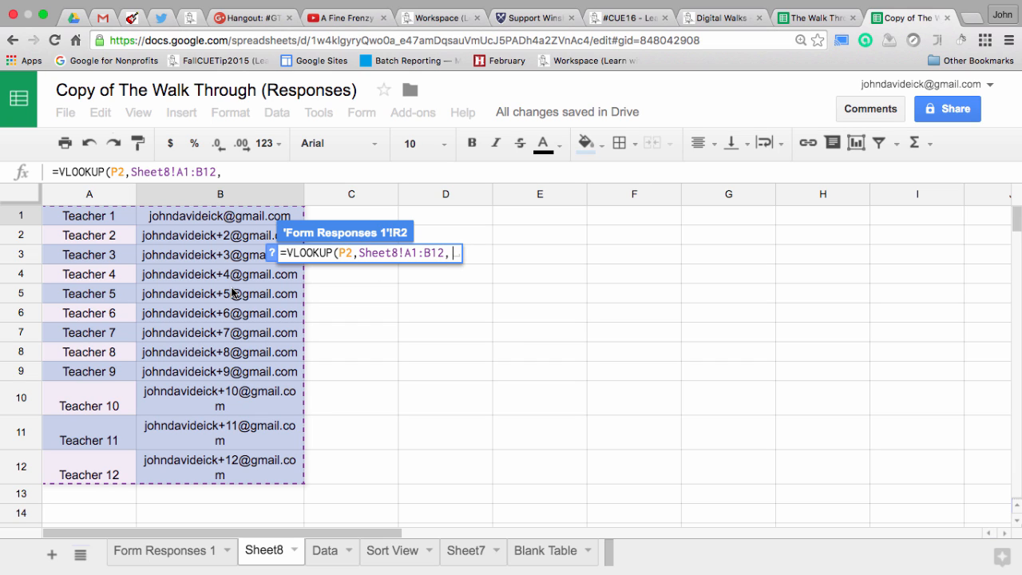
type("2")
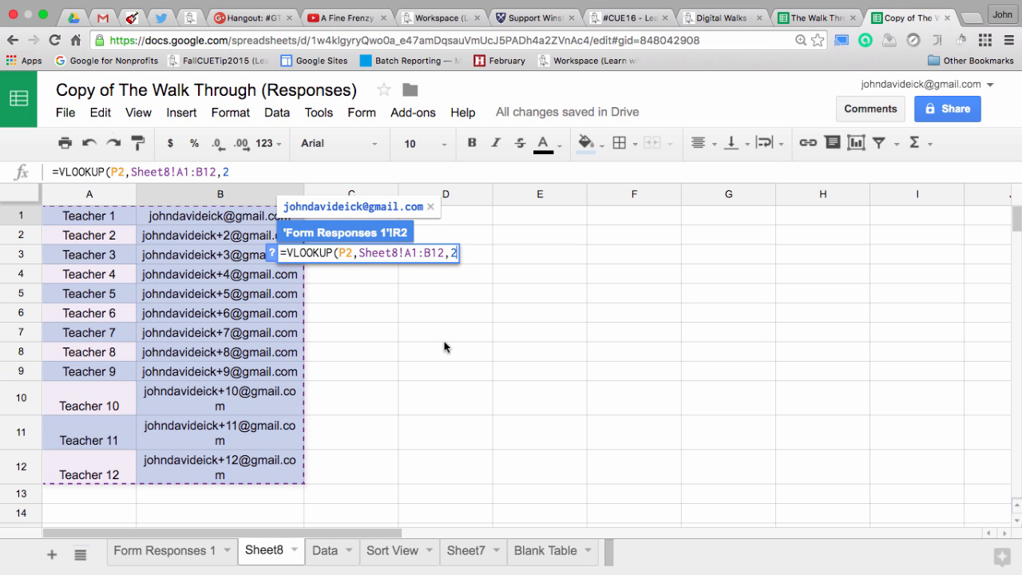
type(",false")
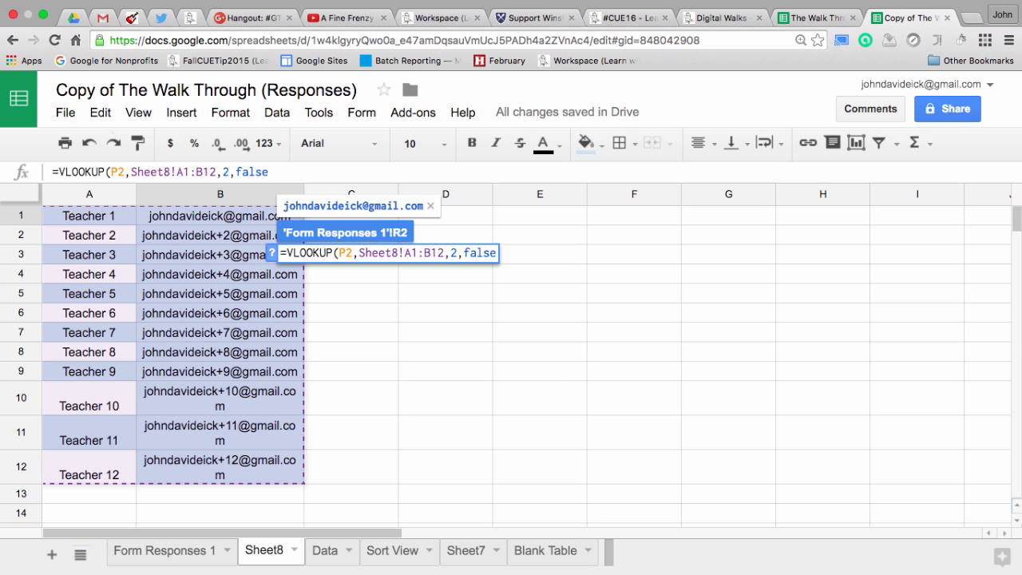
type(")")
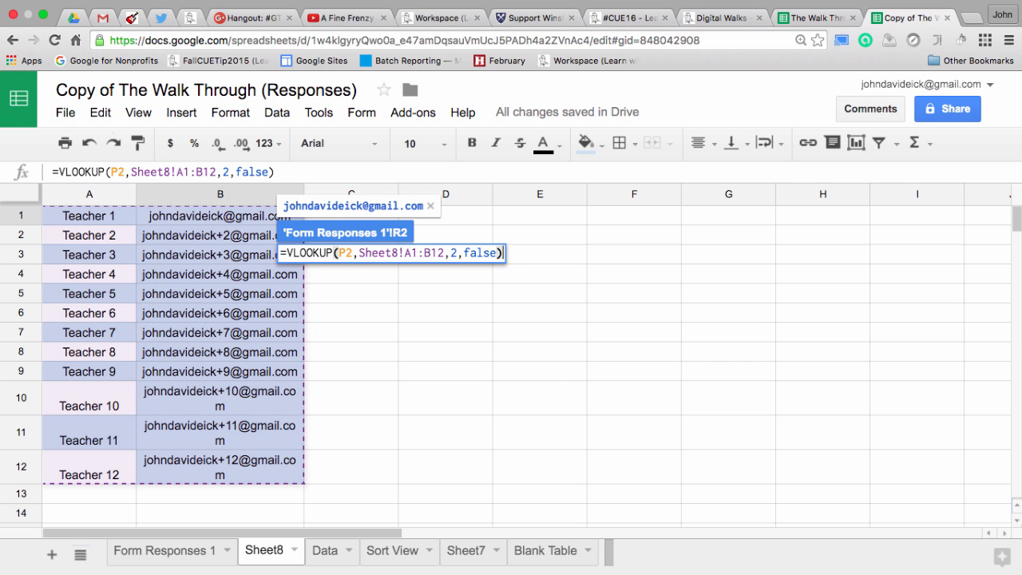
key("Return")
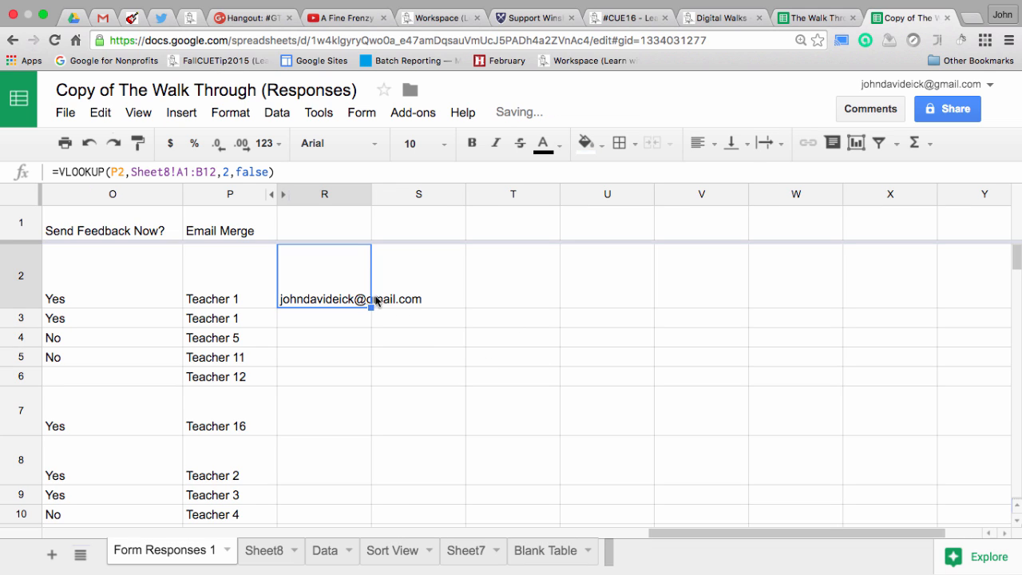
left_click_drag(371, 196, 467, 195)
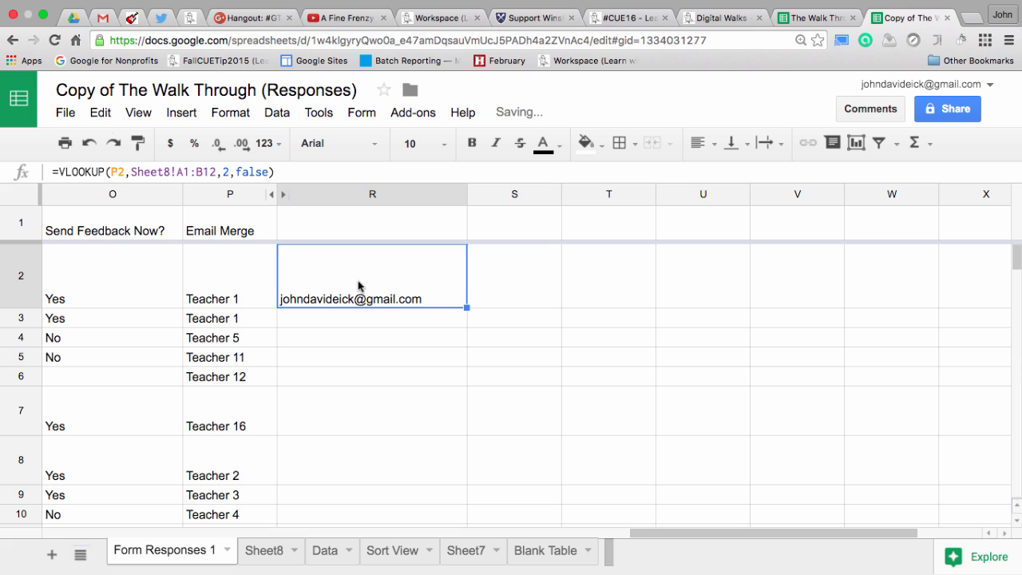
Try to fill the VLOOKUP from R2 down to R3, check the copied formula's references, and clear R3
double_click(354, 291)
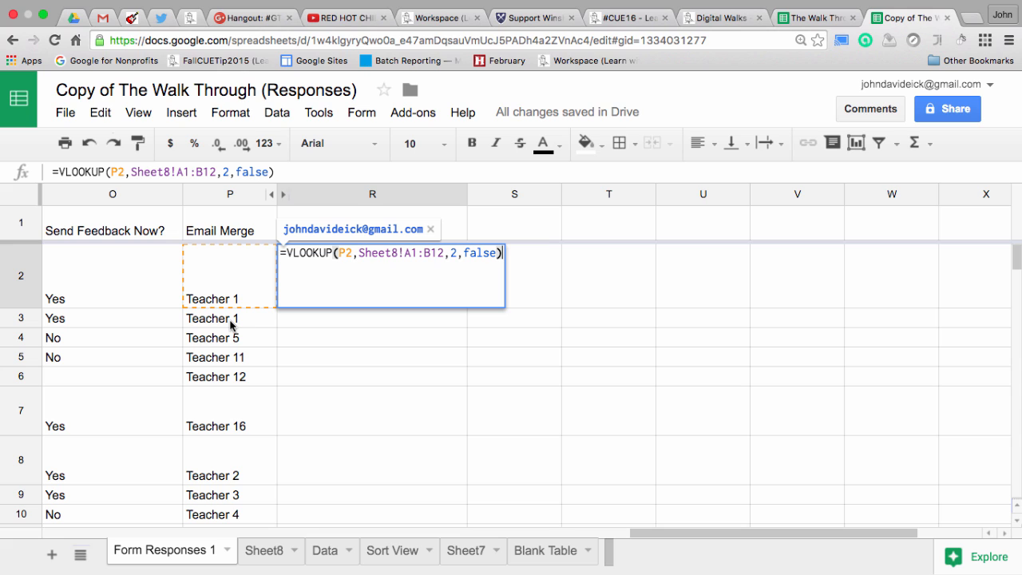
key("Return")
left_click(322, 300)
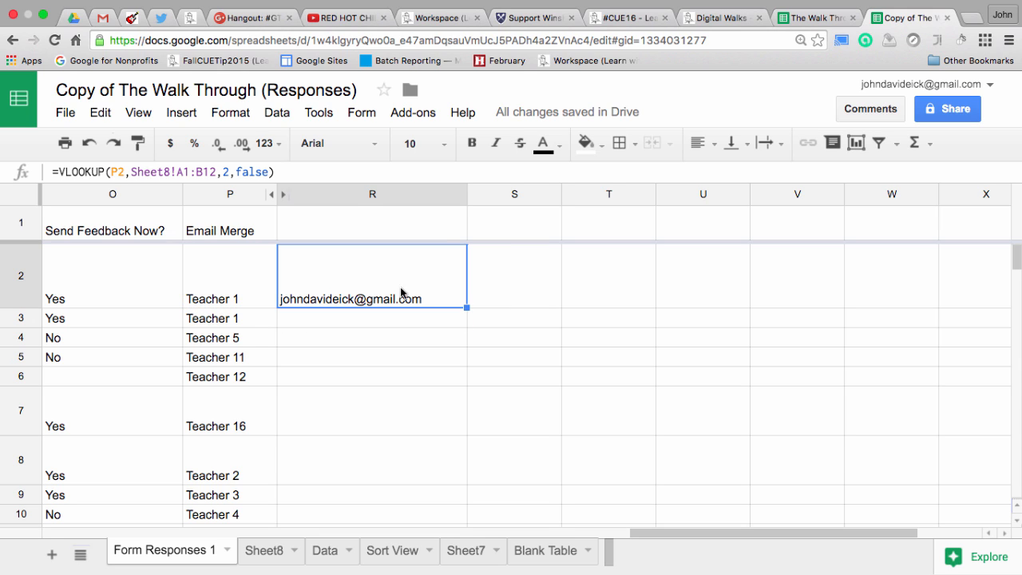
left_click_drag(467, 308, 467, 323)
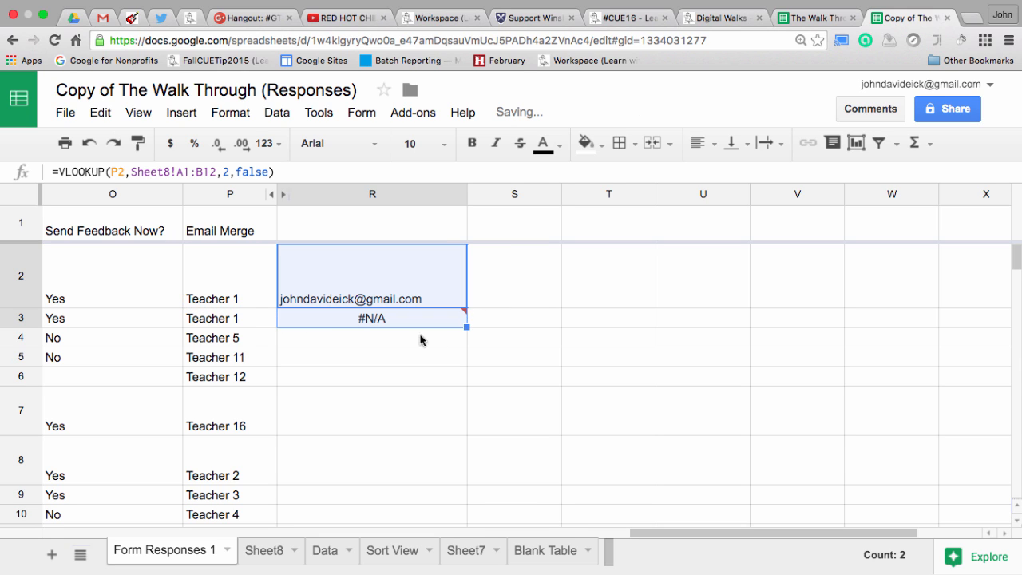
left_click(367, 323)
double_click(368, 322)
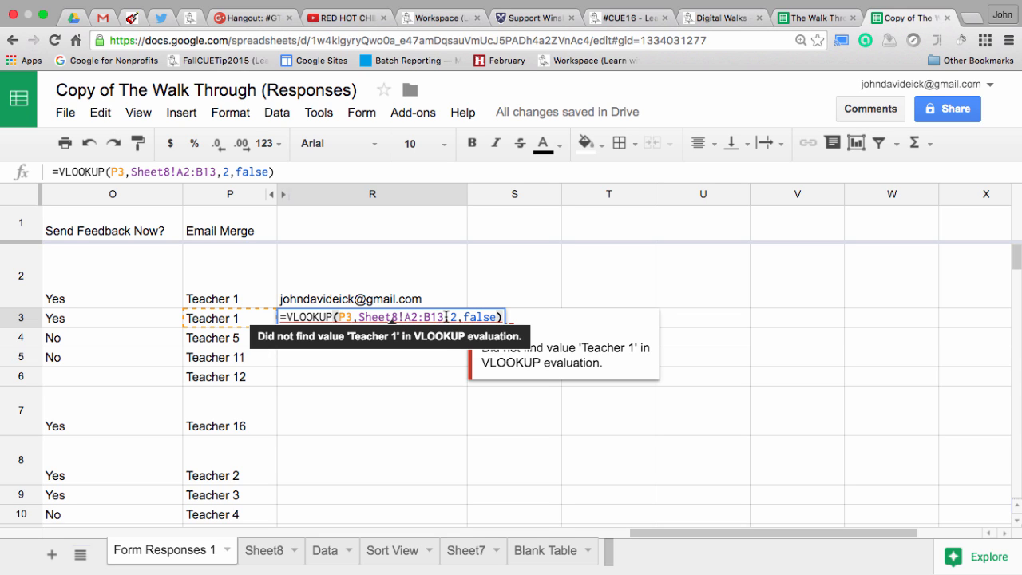
left_click(432, 370)
left_click(410, 323)
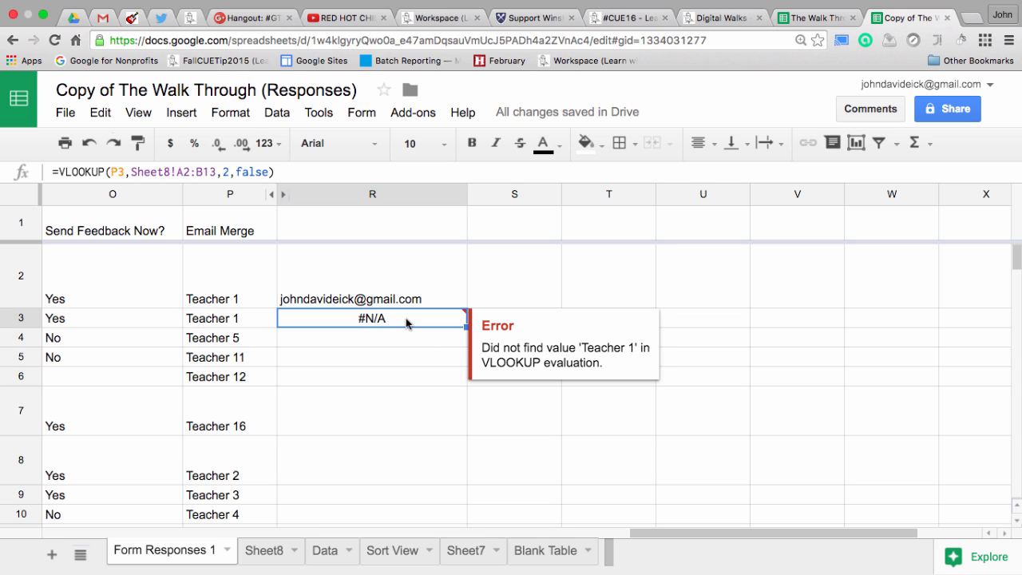
key("Delete")
Lock the rows of the lookup range in R2's formula so it reads =VLOOKUP(P2,Sheet8!A$1:B$12,2,false)
left_click(392, 290)
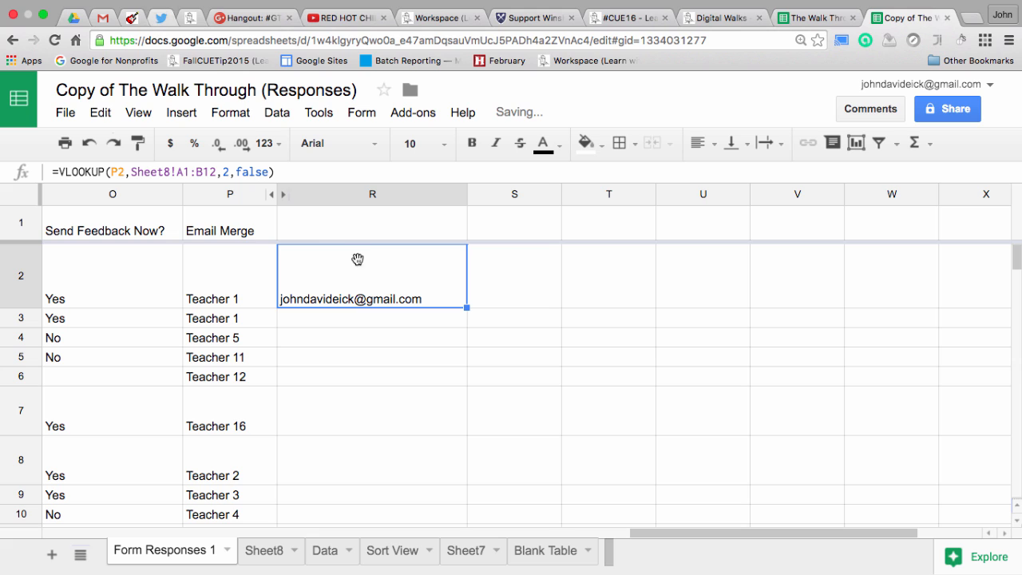
left_click(188, 172)
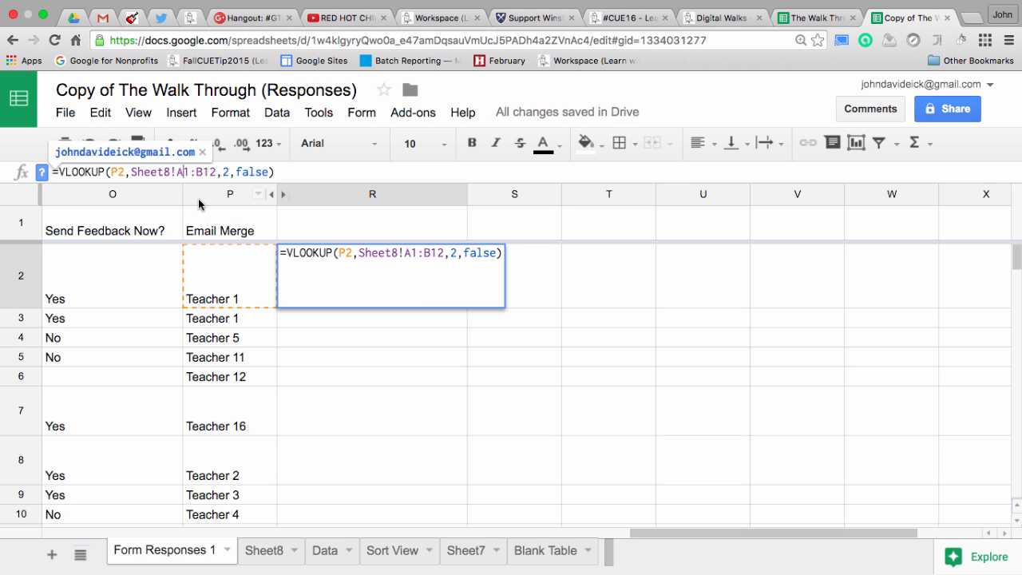
type("$")
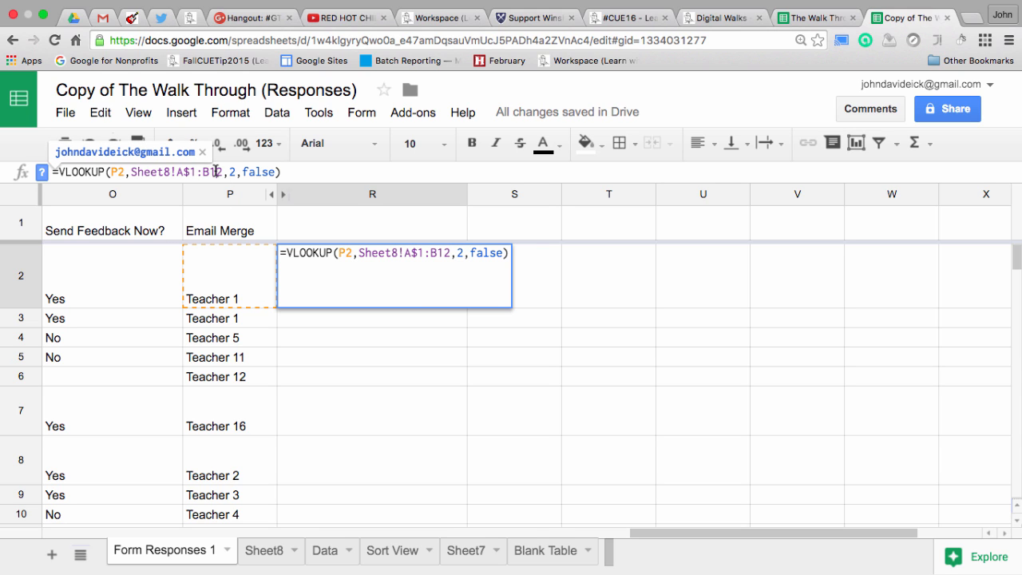
left_click(205, 172)
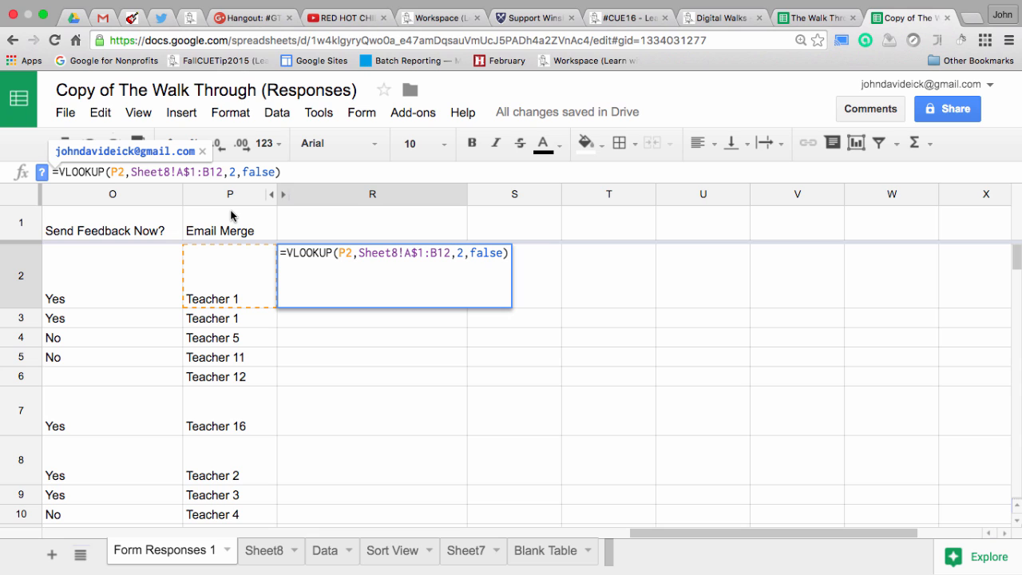
type("$")
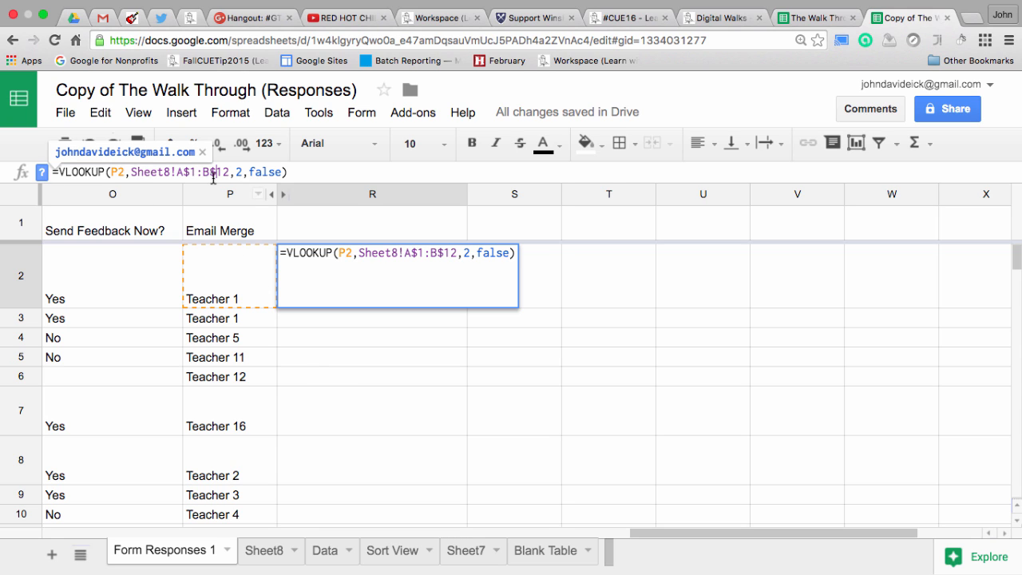
left_click(367, 395)
Fill the VLOOKUP formula from R2 down to R7 and clear cell R7
left_click(391, 277)
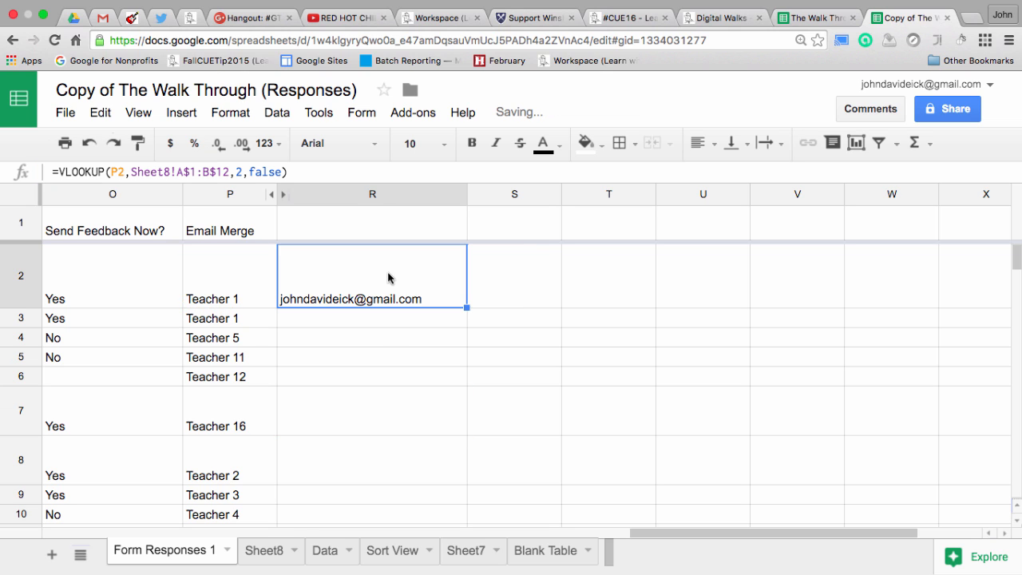
left_click_drag(465, 392, 467, 399)
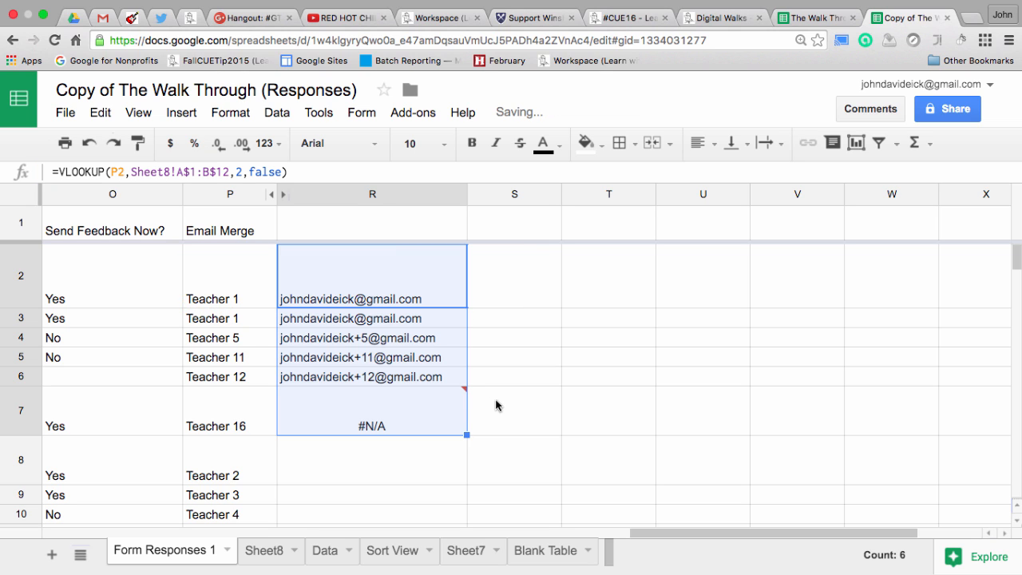
left_click(443, 409)
key("Delete")
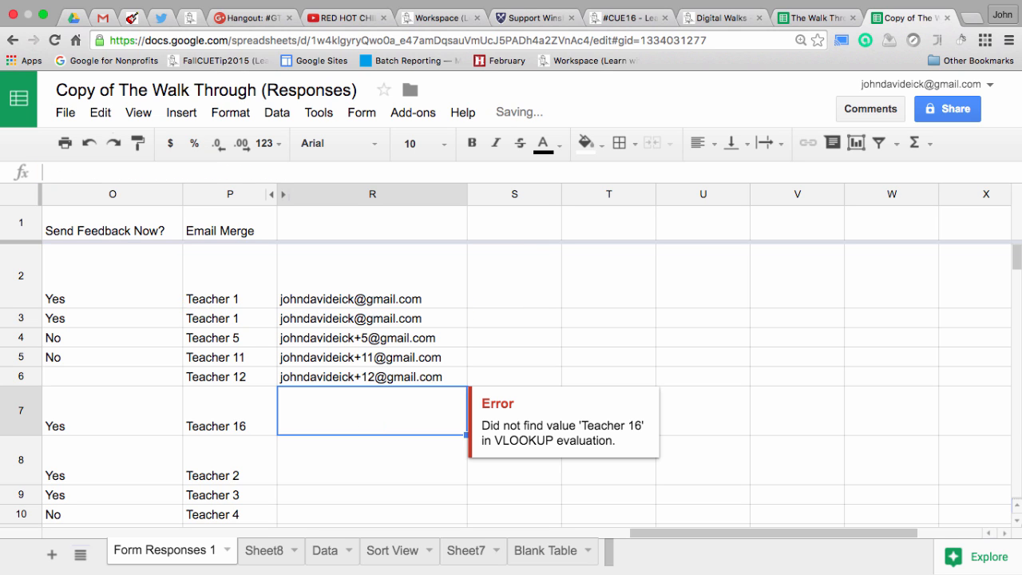
Clear the copied VLOOKUP formulas from R3:R7, keeping only the one in R2
left_click_drag(406, 319, 406, 395)
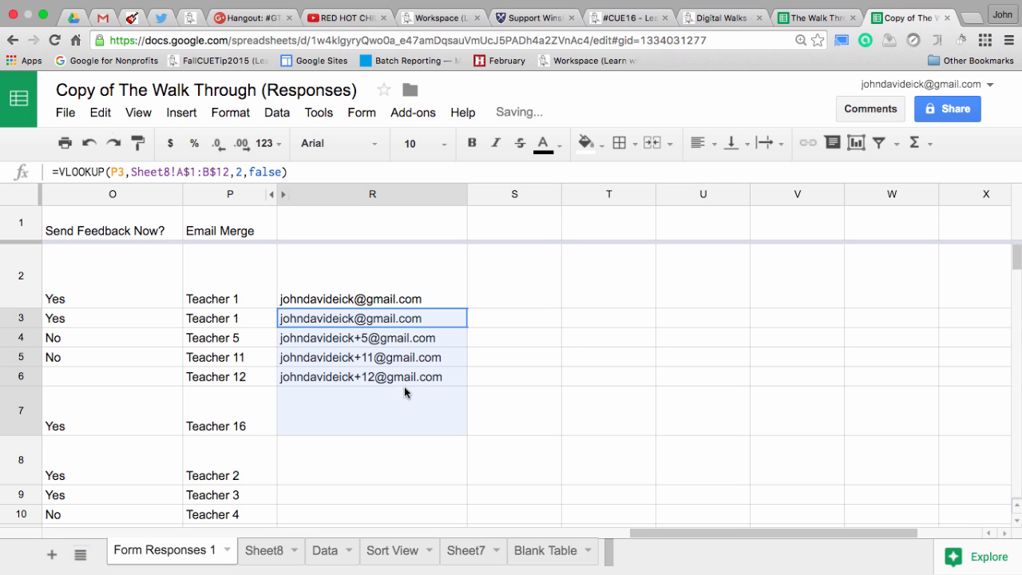
key("Delete")
left_click(406, 365)
left_click(406, 296)
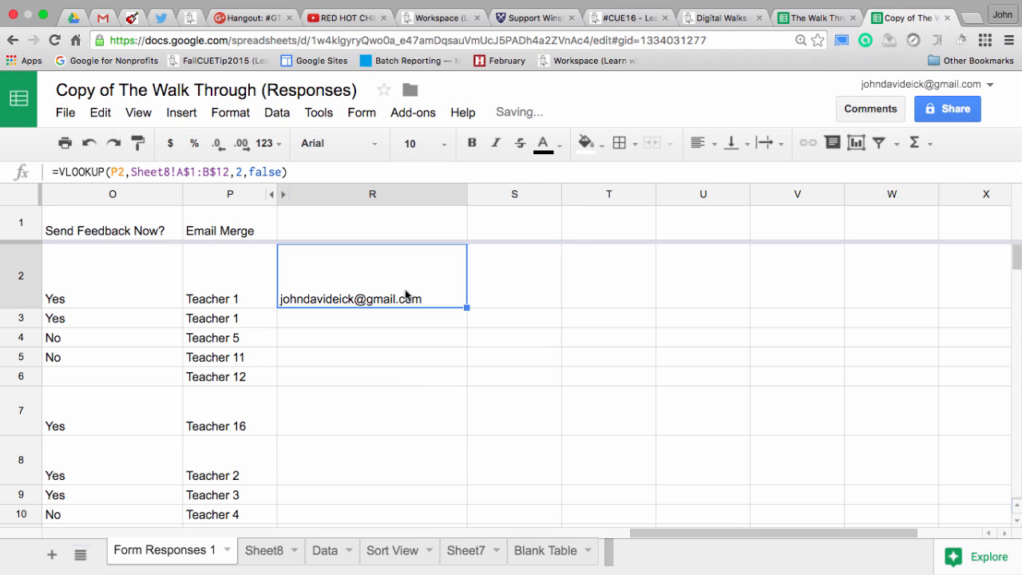
Open the copyDown add-on's settings and turn on copying formulas down on form submit, with row 2 as the formula row
left_click(412, 112)
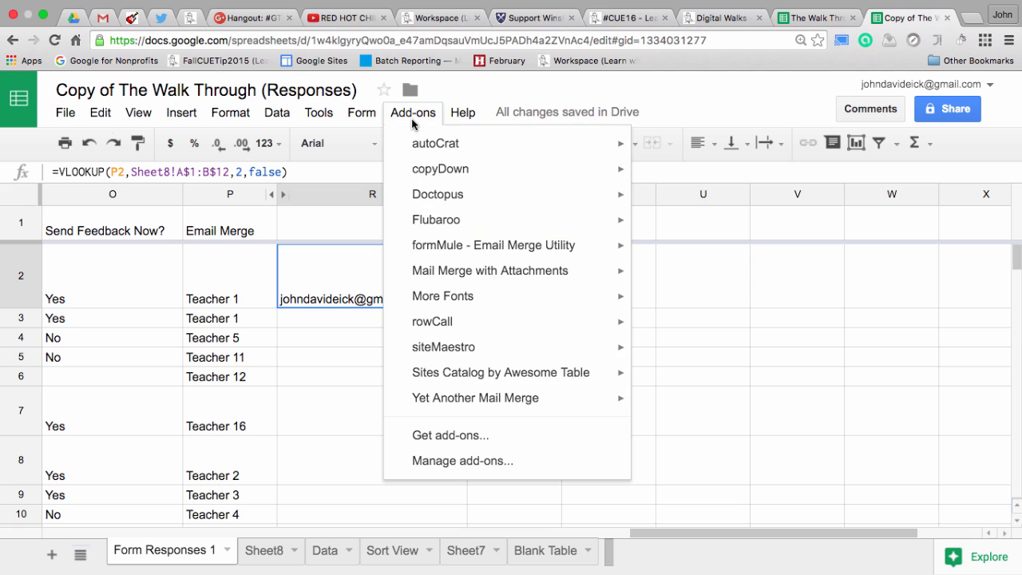
mouse_move(439, 183)
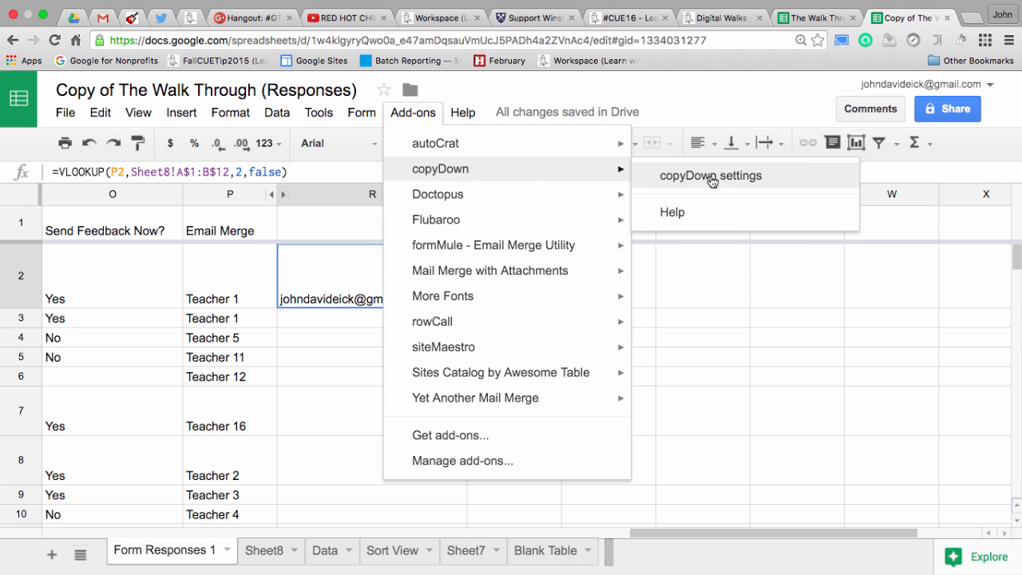
left_click(737, 182)
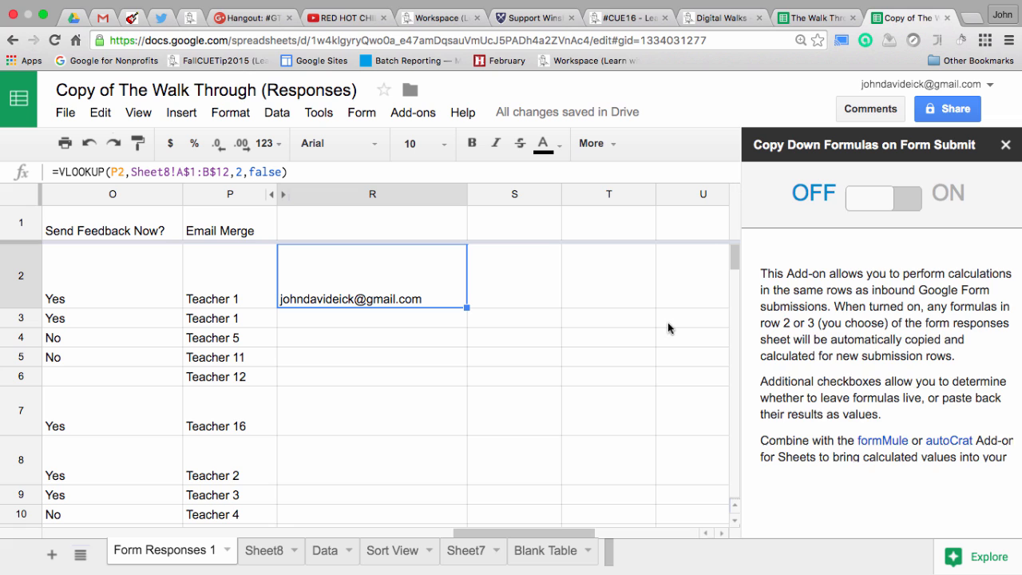
left_click(912, 207)
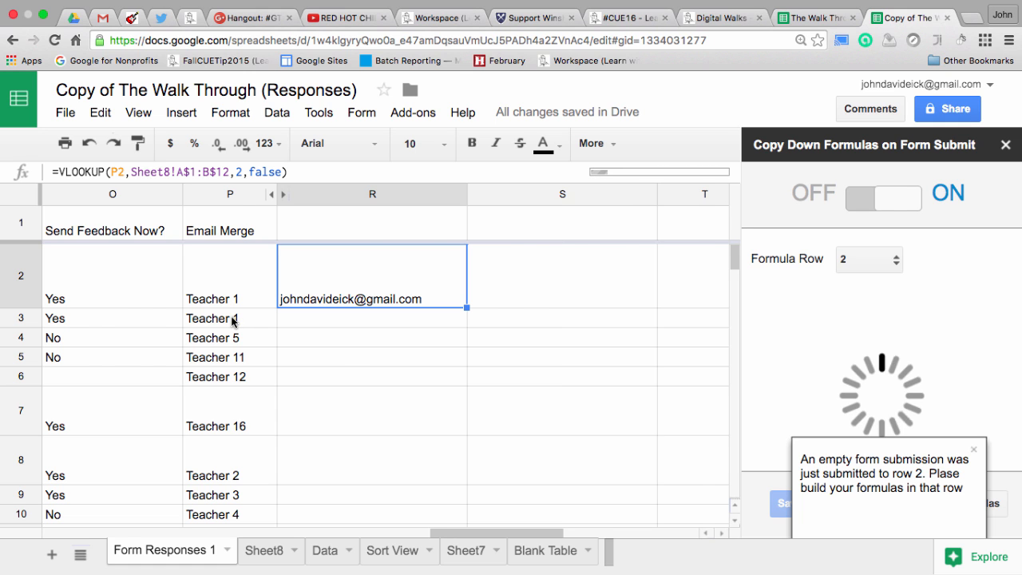
Review the formulas copyDown found in row 2 and enter the heading Email Merge in R1
scroll(424, 370, "right", 10)
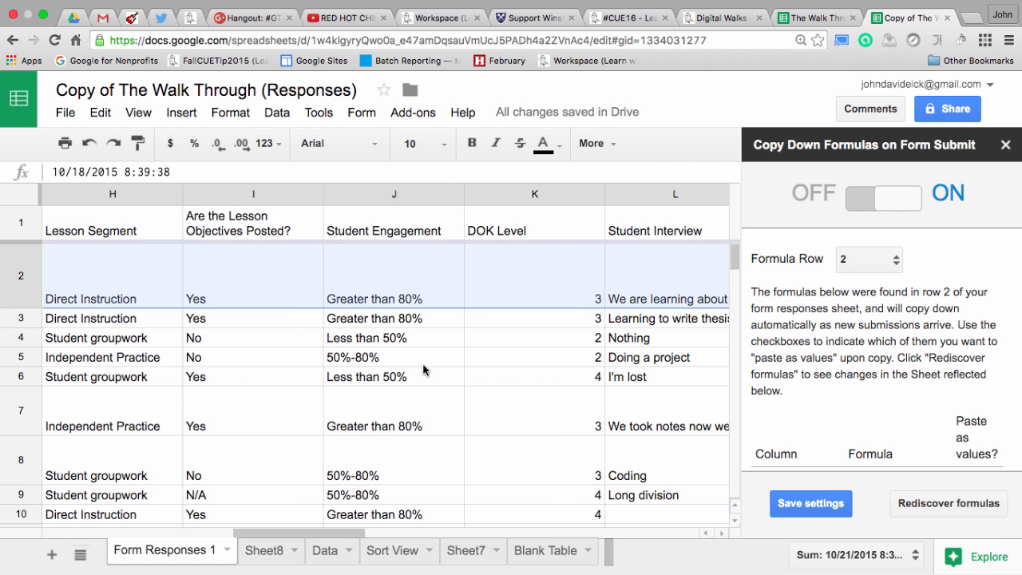
scroll(424, 370, "right", 10)
scroll(424, 370, "left", 4)
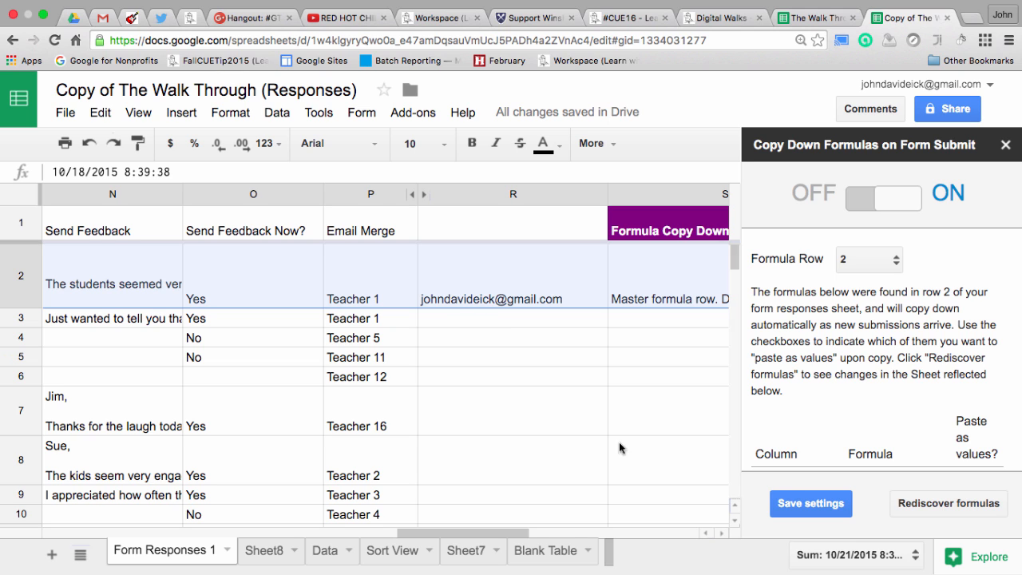
scroll(806, 407, "down", 2)
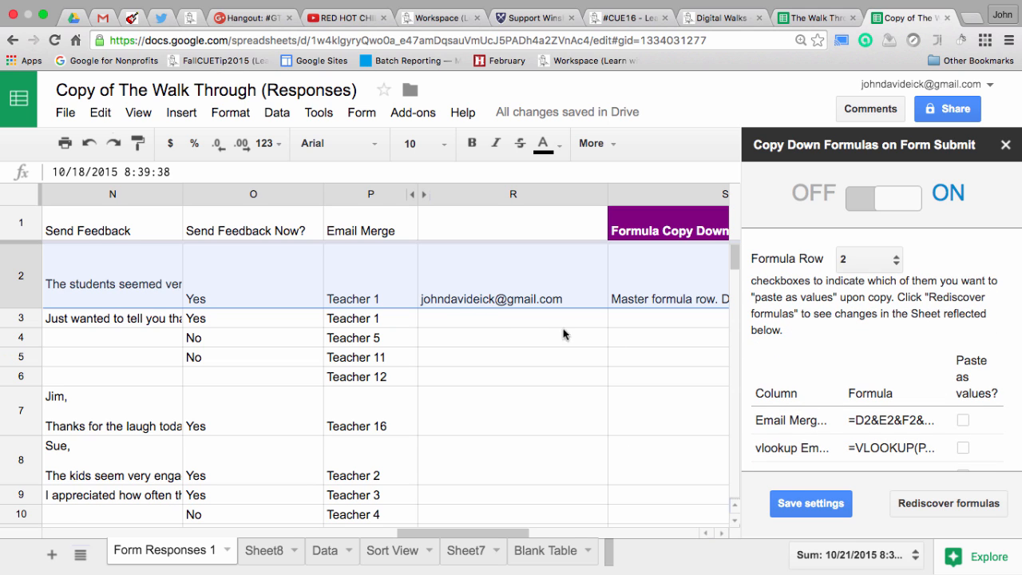
left_click(484, 226)
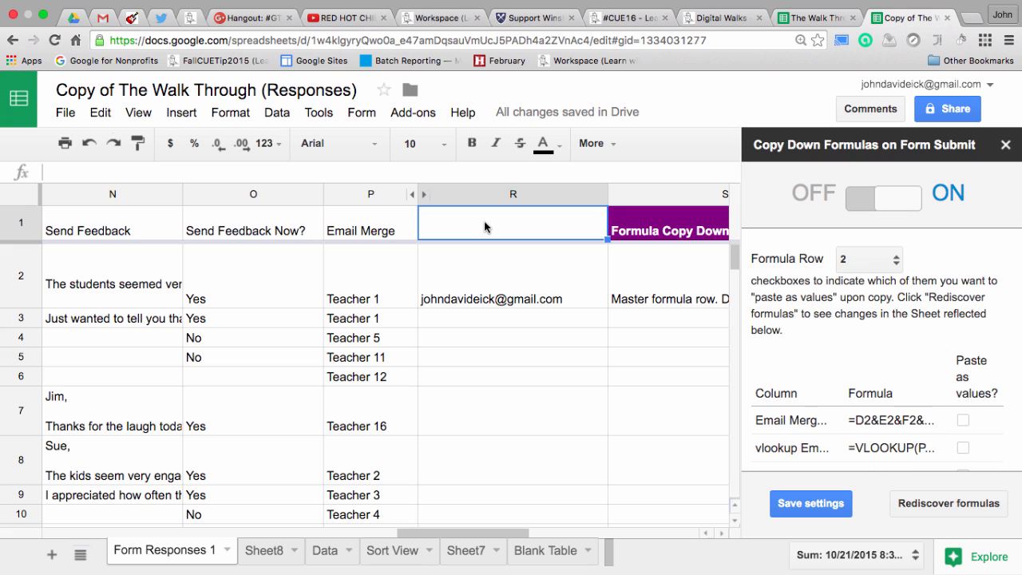
type("Email Merge")
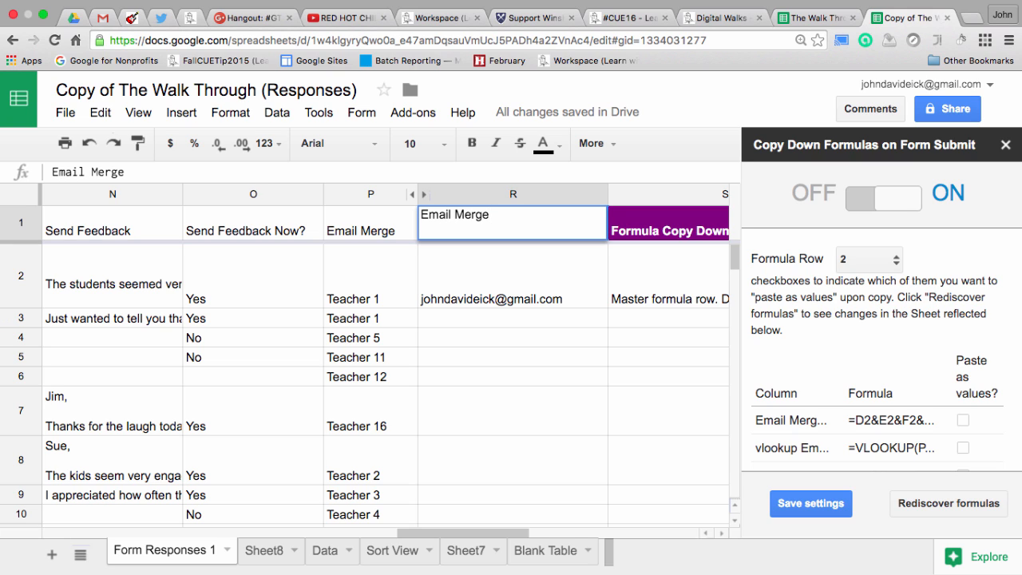
left_click(443, 256)
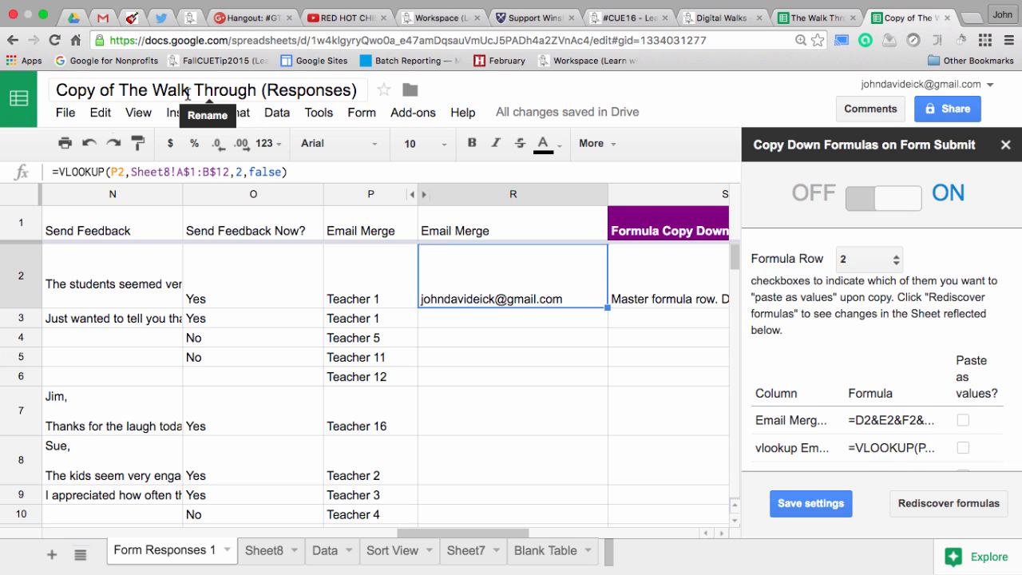
left_click_drag(121, 91, 263, 91)
left_click(271, 92)
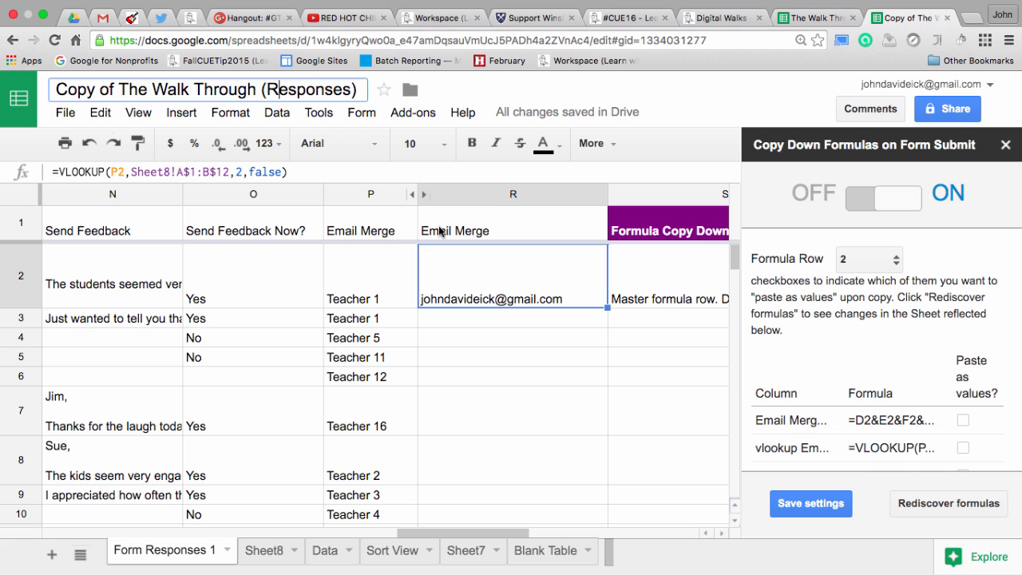
Unhide column Q and open the VLOOKUP formula in Q2 to examine its lookup range
left_click(424, 194)
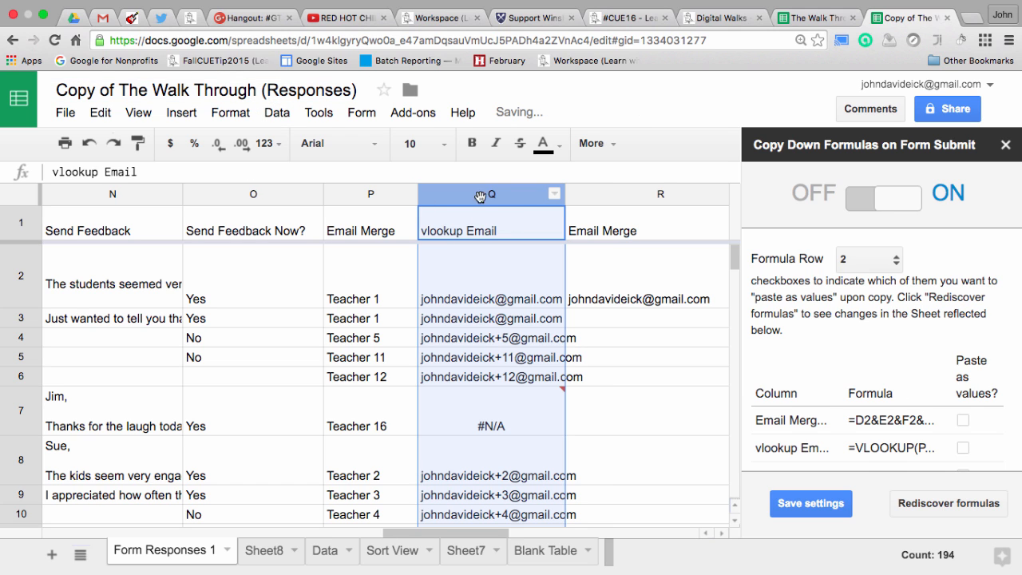
double_click(481, 277)
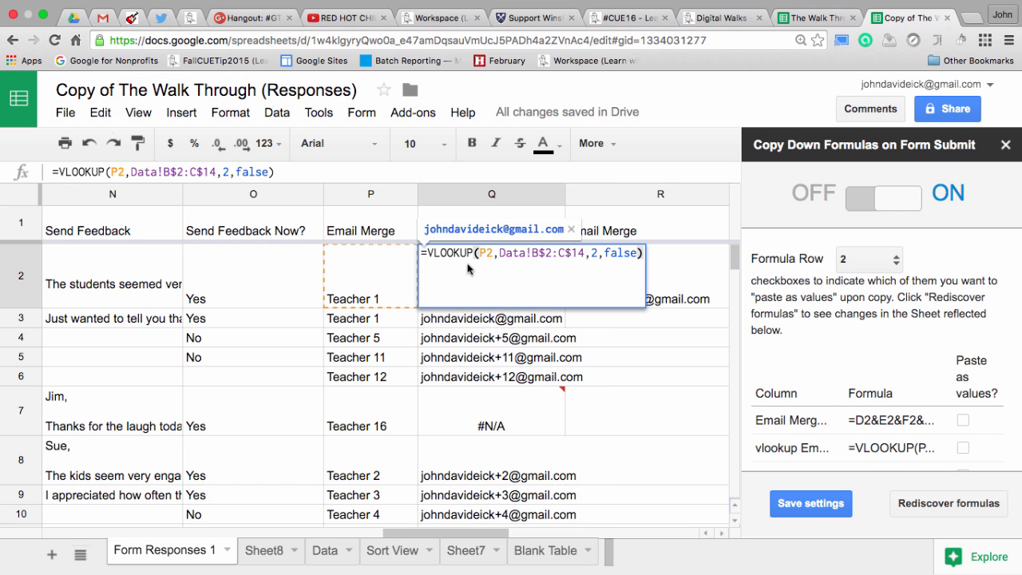
mouse_move(475, 399)
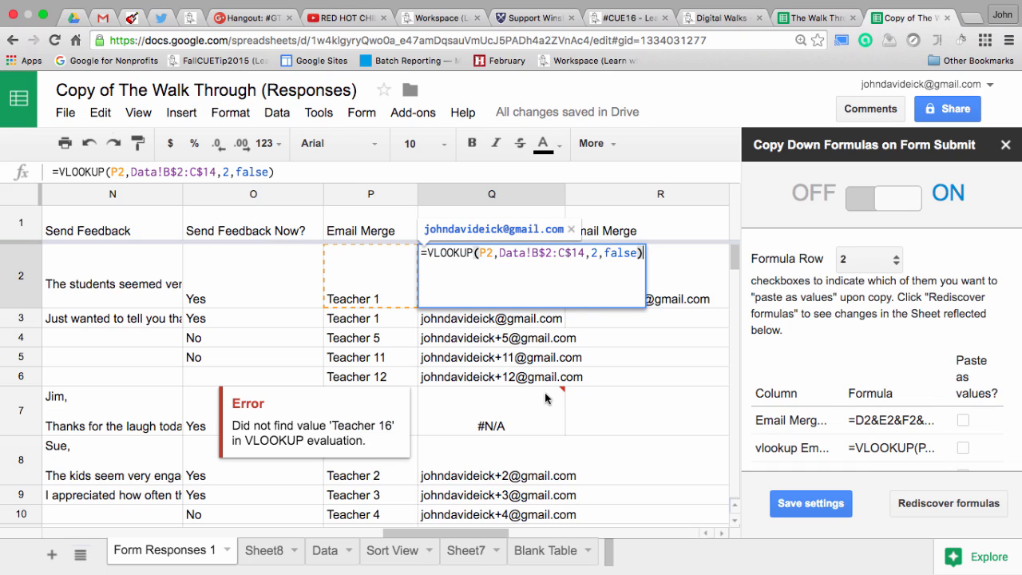